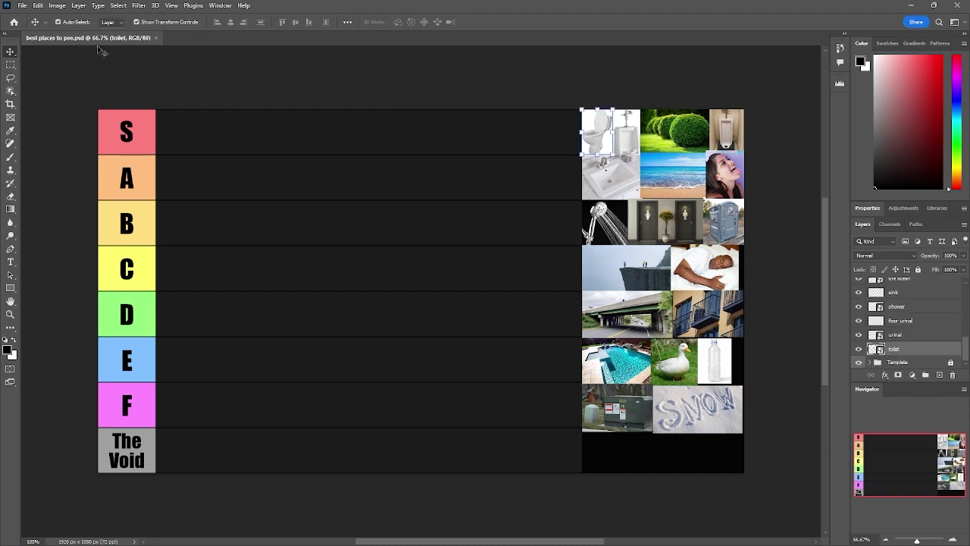
Step: Select the urinal, floor urinal and toilet layers, then drag the Layers panel taller
{"action": "left_click", "coordinate": [926, 335]}
{"action": "left_click", "coordinate": [928, 320]}
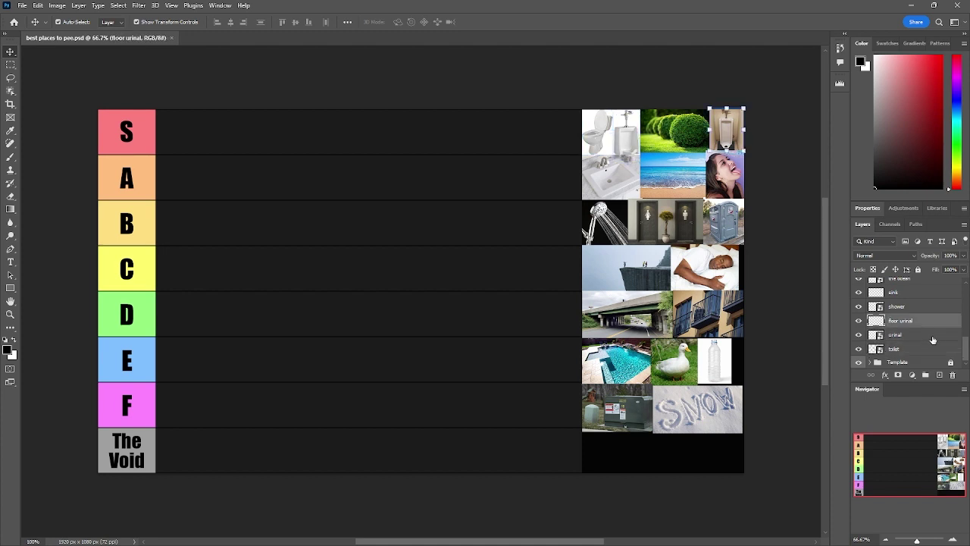
{"action": "left_click", "coordinate": [937, 349]}
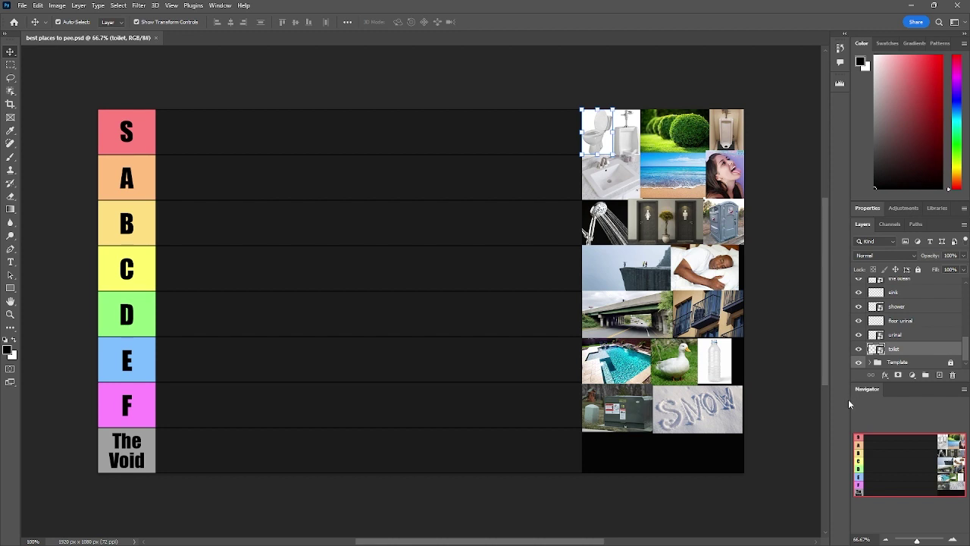
{"action": "left_click_drag", "start_coordinate": [886, 382], "coordinate": [891, 442]}
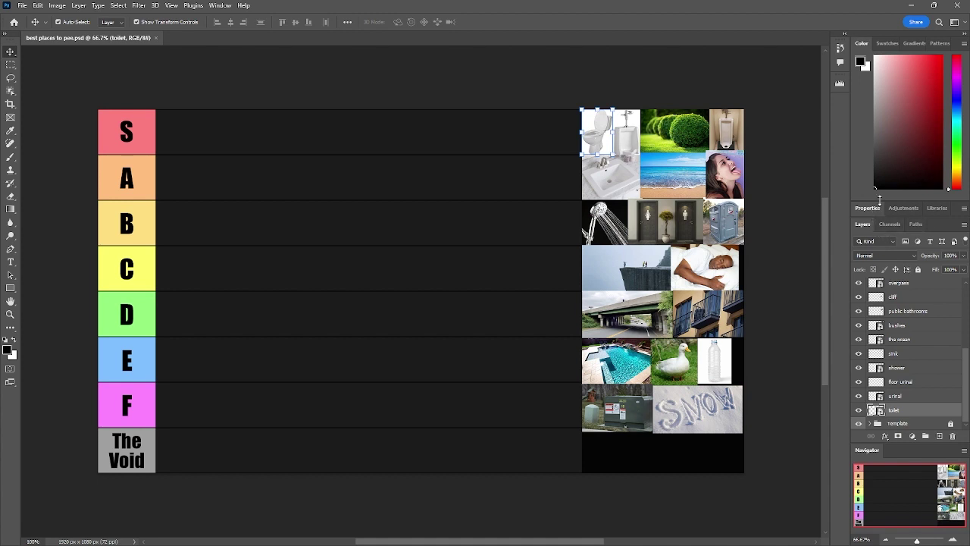
Step: Expand the transform properties, zoom to 74%, and return the test-placed toilet photo to the pile
{"action": "left_click_drag", "start_coordinate": [879, 200], "coordinate": [878, 115]}
{"action": "mouse_move", "coordinate": [602, 129]}
{"action": "left_mouse_down"}
{"action": "mouse_move", "coordinate": [604, 166]}
{"action": "mouse_move", "coordinate": [534, 209]}
{"action": "mouse_move", "coordinate": [526, 261]}
{"action": "left_mouse_up"}
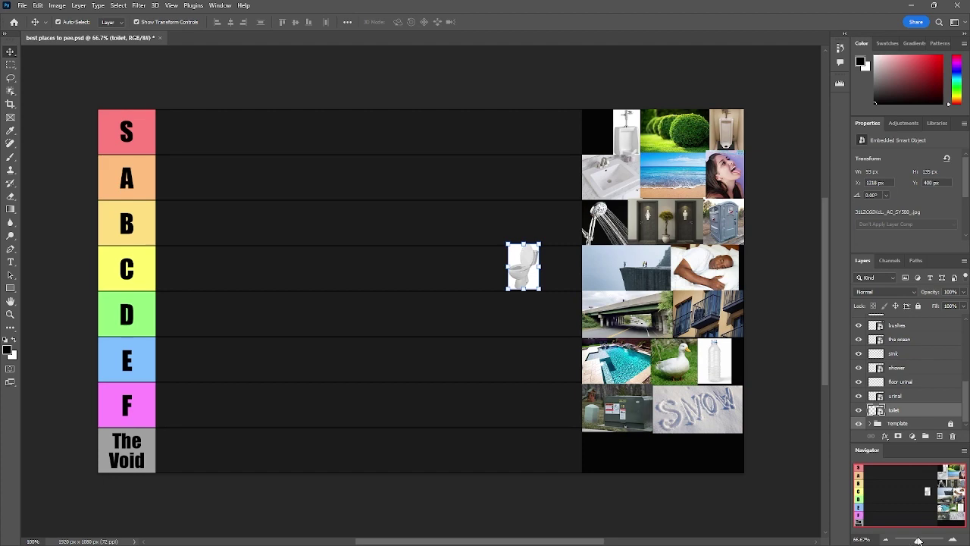
{"action": "left_click_drag", "start_coordinate": [918, 540], "coordinate": [918, 540]}
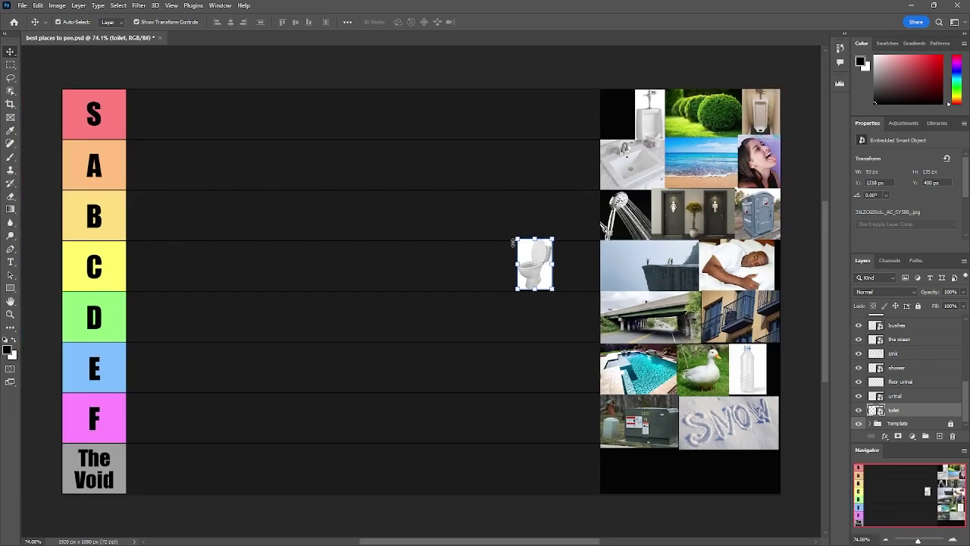
{"action": "left_click_drag", "start_coordinate": [531, 277], "coordinate": [614, 130]}
{"action": "mouse_move", "coordinate": [638, 377]}
{"action": "left_mouse_down"}
{"action": "mouse_move", "coordinate": [343, 237]}
{"action": "mouse_move", "coordinate": [159, 119]}
{"action": "left_mouse_up"}
Step: Place the swimming pool in S, the toilet in B, the urinal in F and the floor urinal in E
{"action": "left_click", "coordinate": [617, 113]}
{"action": "scroll", "coordinate": [912, 342], "scroll_direction": "up", "scroll_amount": 2}
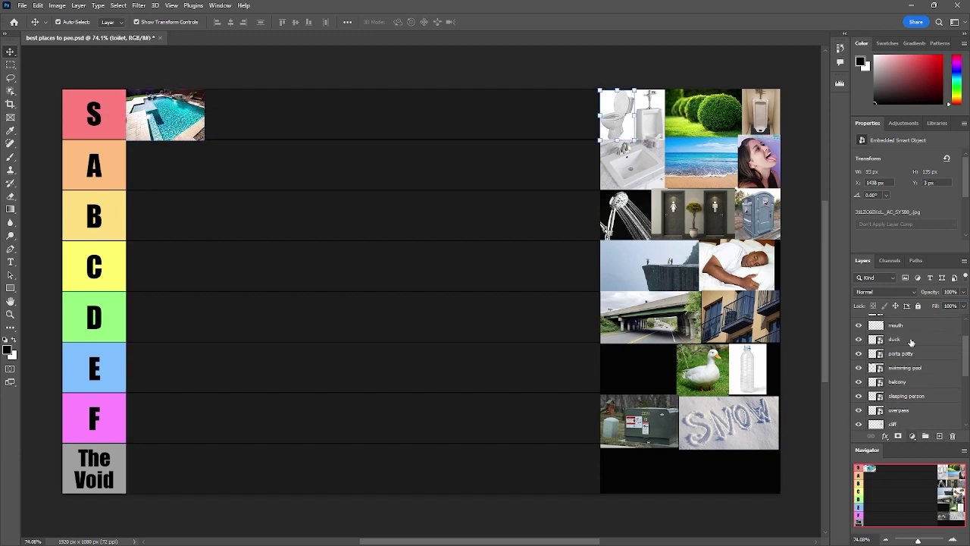
{"action": "scroll", "coordinate": [913, 379], "scroll_direction": "down", "scroll_amount": 3}
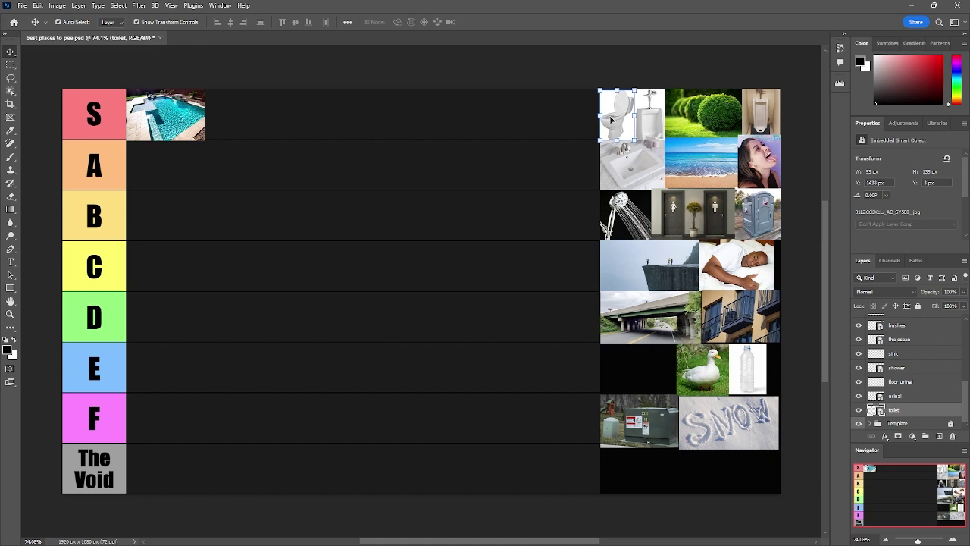
{"action": "mouse_move", "coordinate": [618, 118]}
{"action": "left_mouse_down"}
{"action": "mouse_move", "coordinate": [498, 268]}
{"action": "mouse_move", "coordinate": [533, 294]}
{"action": "mouse_move", "coordinate": [530, 282]}
{"action": "mouse_move", "coordinate": [548, 269]}
{"action": "mouse_move", "coordinate": [507, 280]}
{"action": "mouse_move", "coordinate": [316, 269]}
{"action": "mouse_move", "coordinate": [152, 317]}
{"action": "mouse_move", "coordinate": [144, 214]}
{"action": "left_mouse_up"}
{"action": "mouse_move", "coordinate": [650, 113]}
{"action": "left_mouse_down"}
{"action": "mouse_move", "coordinate": [596, 133]}
{"action": "mouse_move", "coordinate": [438, 222]}
{"action": "mouse_move", "coordinate": [437, 273]}
{"action": "mouse_move", "coordinate": [384, 305]}
{"action": "mouse_move", "coordinate": [144, 401]}
{"action": "left_mouse_up"}
{"action": "left_click", "coordinate": [778, 113]}
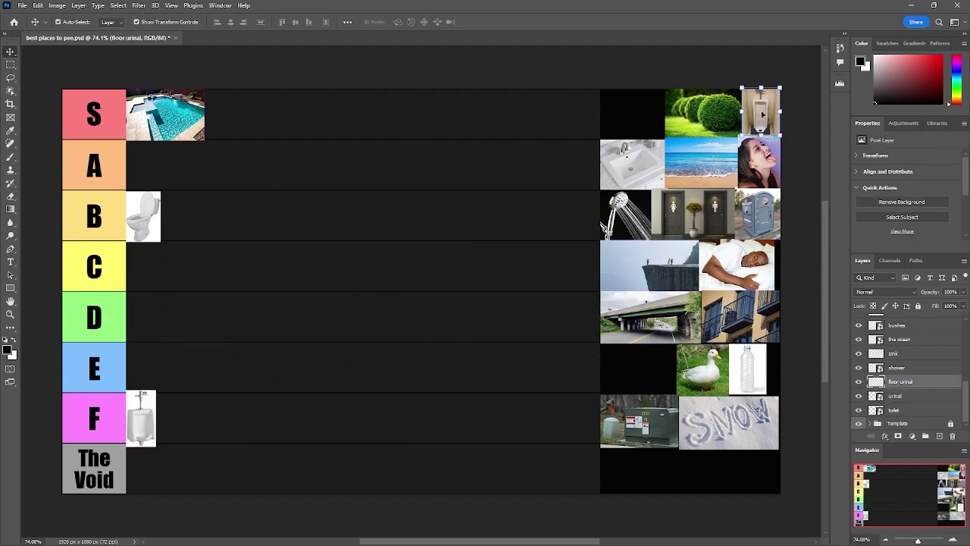
{"action": "mouse_move", "coordinate": [762, 114]}
{"action": "left_mouse_down"}
{"action": "mouse_move", "coordinate": [377, 283]}
{"action": "mouse_move", "coordinate": [319, 373]}
{"action": "mouse_move", "coordinate": [156, 371]}
{"action": "left_mouse_up"}
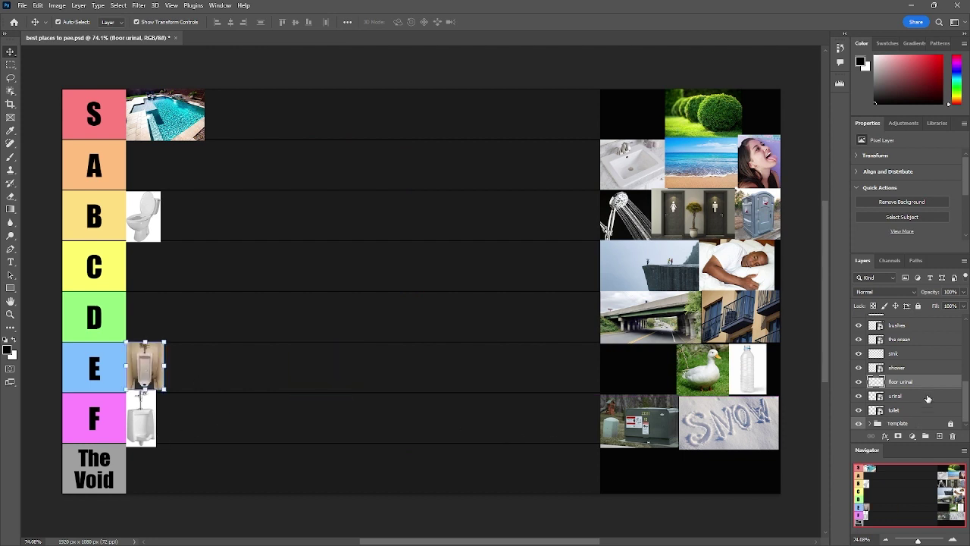
Step: Move the shower photo into row A and the sink photo into The Void
{"action": "left_click", "coordinate": [921, 369]}
{"action": "mouse_move", "coordinate": [608, 222]}
{"action": "left_mouse_down"}
{"action": "mouse_move", "coordinate": [389, 280]}
{"action": "mouse_move", "coordinate": [424, 282]}
{"action": "mouse_move", "coordinate": [210, 198]}
{"action": "mouse_move", "coordinate": [195, 176]}
{"action": "mouse_move", "coordinate": [166, 176]}
{"action": "left_mouse_up"}
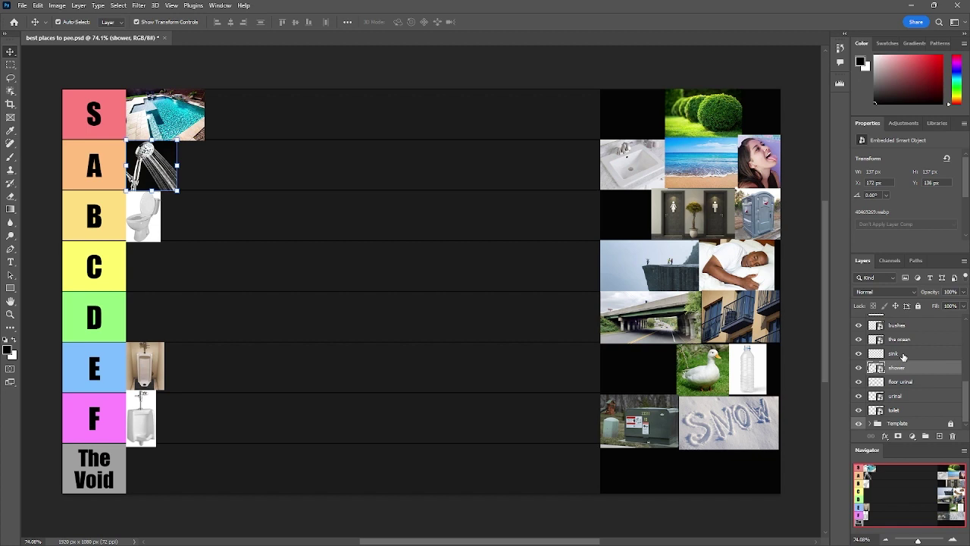
{"action": "left_click", "coordinate": [919, 355]}
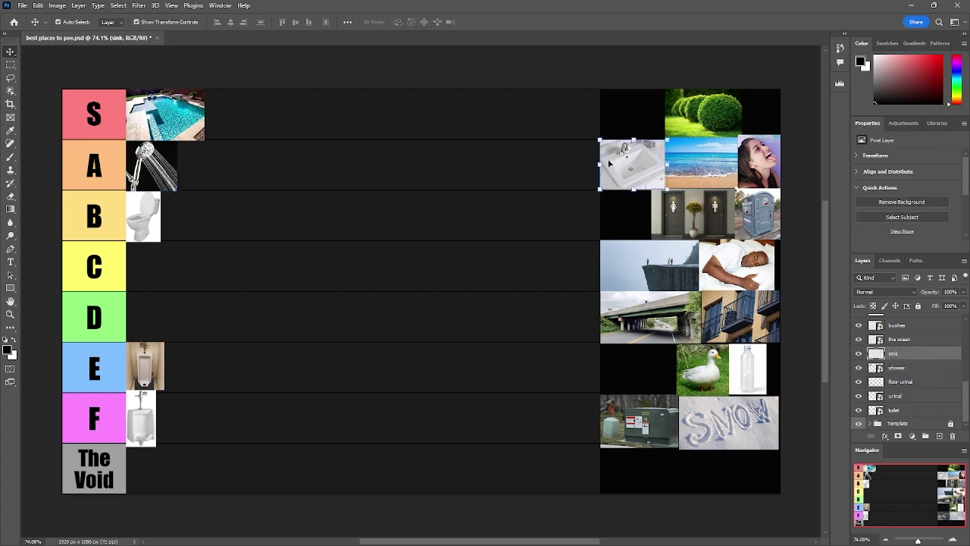
{"action": "mouse_move", "coordinate": [634, 179]}
{"action": "left_mouse_down"}
{"action": "mouse_move", "coordinate": [470, 258]}
{"action": "mouse_move", "coordinate": [470, 335]}
{"action": "mouse_move", "coordinate": [436, 404]}
{"action": "mouse_move", "coordinate": [229, 480]}
{"action": "mouse_move", "coordinate": [171, 475]}
{"action": "left_mouse_up"}
Step: Position the ocean photo at the start of row B and shift the toilet down to row C
{"action": "left_click", "coordinate": [910, 340]}
{"action": "left_click_drag", "start_coordinate": [731, 152], "coordinate": [515, 288]}
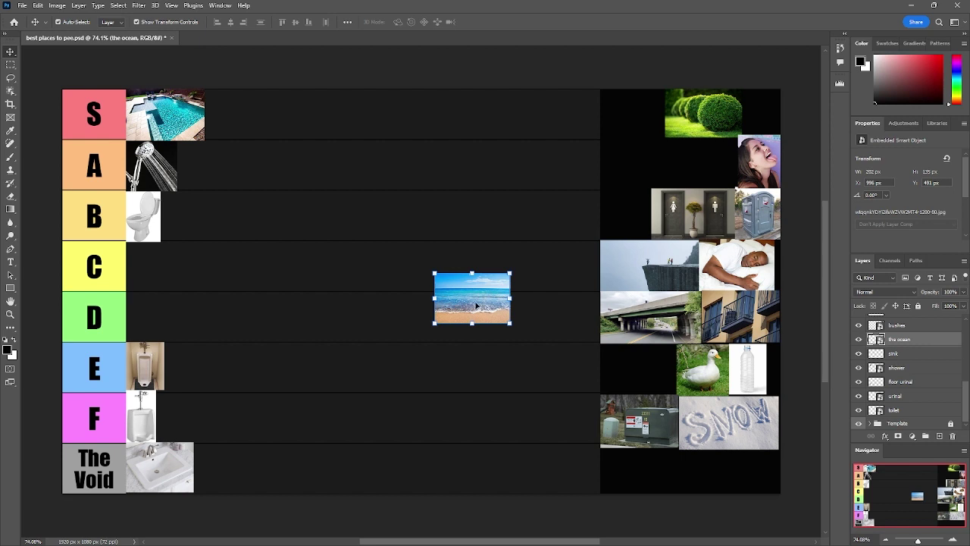
{"action": "left_click_drag", "start_coordinate": [490, 303], "coordinate": [411, 278]}
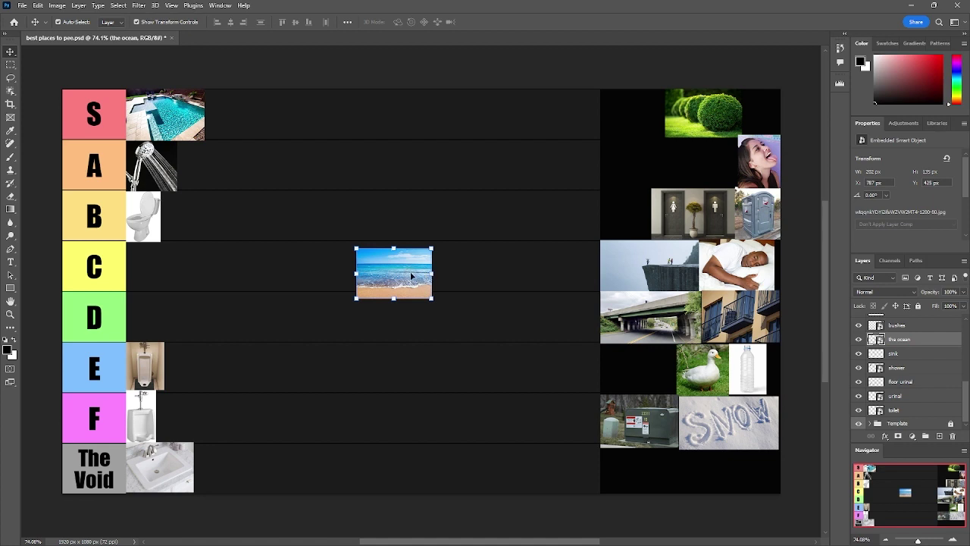
{"action": "left_click_drag", "start_coordinate": [401, 280], "coordinate": [374, 254]}
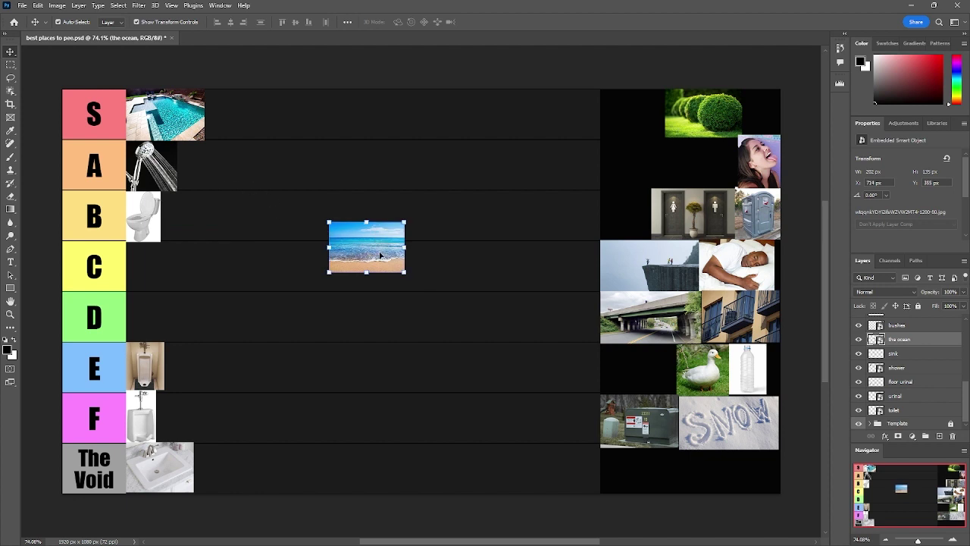
{"action": "mouse_move", "coordinate": [380, 255]}
{"action": "left_mouse_down"}
{"action": "mouse_move", "coordinate": [285, 255]}
{"action": "mouse_move", "coordinate": [256, 290]}
{"action": "mouse_move", "coordinate": [328, 271]}
{"action": "mouse_move", "coordinate": [211, 223]}
{"action": "left_mouse_up"}
{"action": "left_click_drag", "start_coordinate": [148, 217], "coordinate": [149, 265]}
{"action": "left_click_drag", "start_coordinate": [213, 221], "coordinate": [179, 219]}
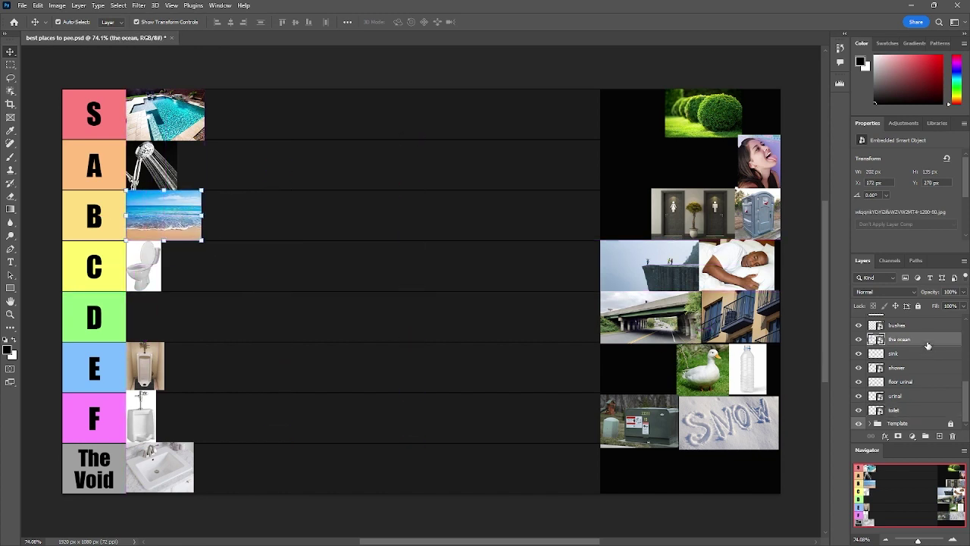
Step: Add the bushes and cliff photos to row S and the public bathrooms to The Void
{"action": "mouse_move", "coordinate": [706, 118]}
{"action": "left_mouse_down"}
{"action": "mouse_move", "coordinate": [273, 172]}
{"action": "mouse_move", "coordinate": [247, 145]}
{"action": "mouse_move", "coordinate": [247, 119]}
{"action": "left_mouse_up"}
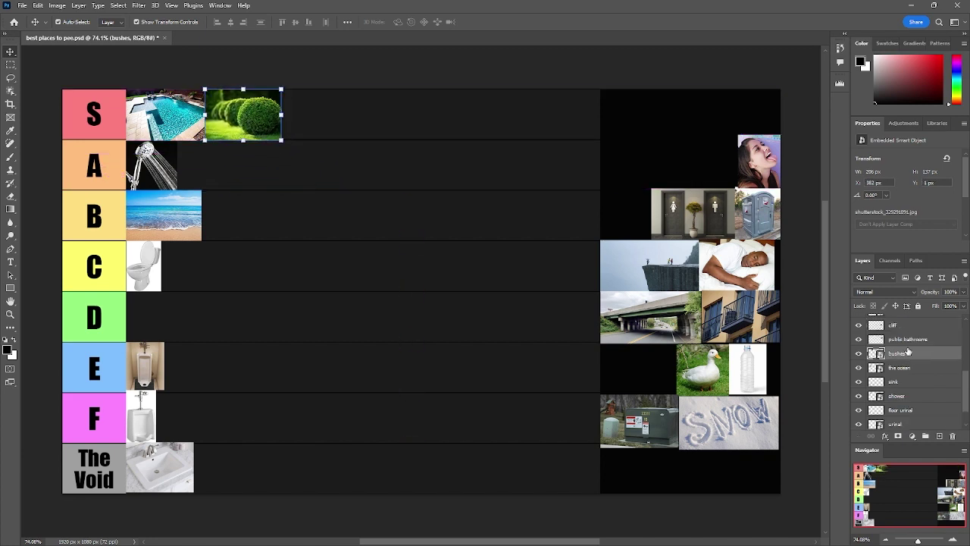
{"action": "left_click", "coordinate": [914, 341]}
{"action": "mouse_move", "coordinate": [694, 209]}
{"action": "left_mouse_down"}
{"action": "mouse_move", "coordinate": [423, 324]}
{"action": "mouse_move", "coordinate": [244, 468]}
{"action": "left_mouse_up"}
{"action": "left_click", "coordinate": [645, 268]}
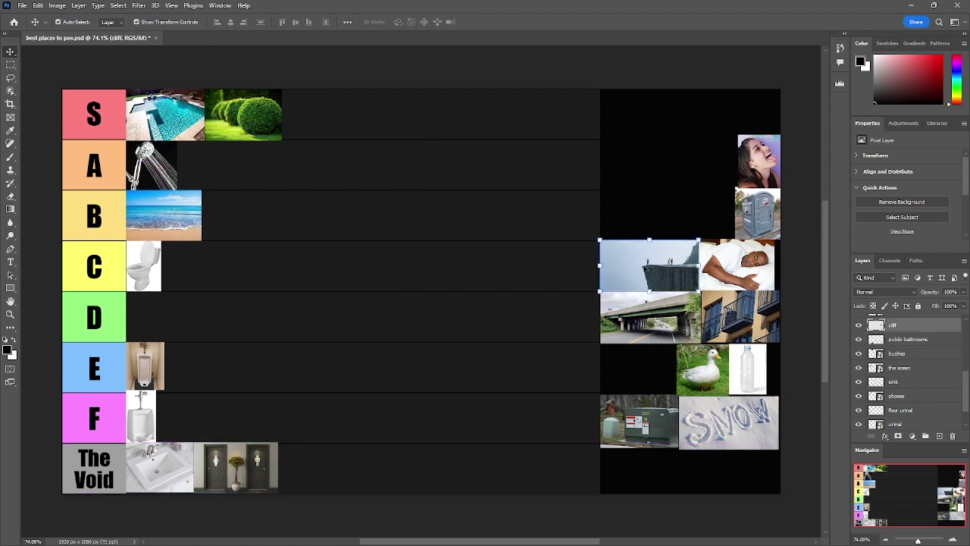
{"action": "mouse_move", "coordinate": [646, 269]}
{"action": "left_mouse_down"}
{"action": "mouse_move", "coordinate": [443, 271]}
{"action": "mouse_move", "coordinate": [437, 279]}
{"action": "mouse_move", "coordinate": [469, 280]}
{"action": "mouse_move", "coordinate": [394, 145]}
{"action": "mouse_move", "coordinate": [354, 126]}
{"action": "left_mouse_up"}
{"action": "left_click", "coordinate": [680, 283]}
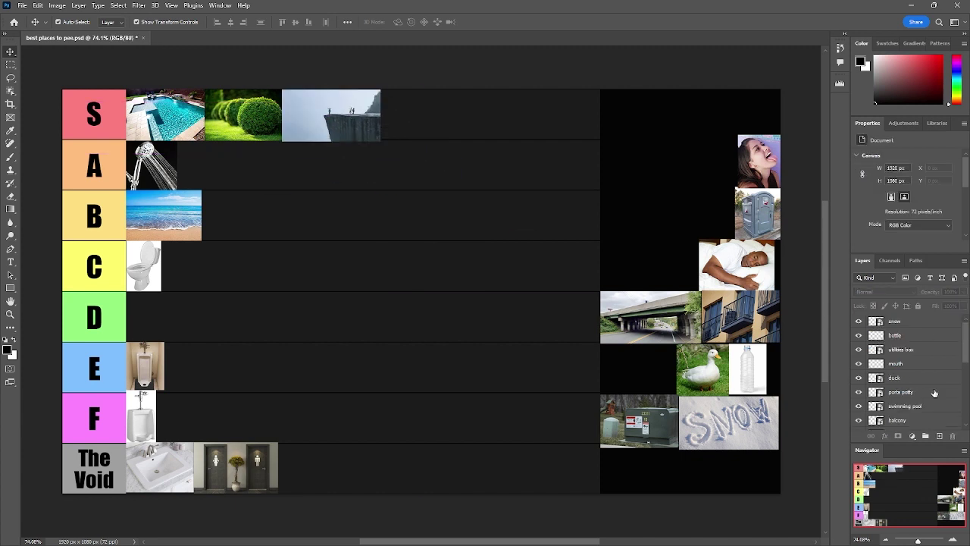
Step: Put the overpass at the start of row D, the sleeping person in The Void, and the balcony in D
{"action": "scroll", "coordinate": [921, 398], "scroll_direction": "down", "scroll_amount": 2}
{"action": "left_click", "coordinate": [908, 409]}
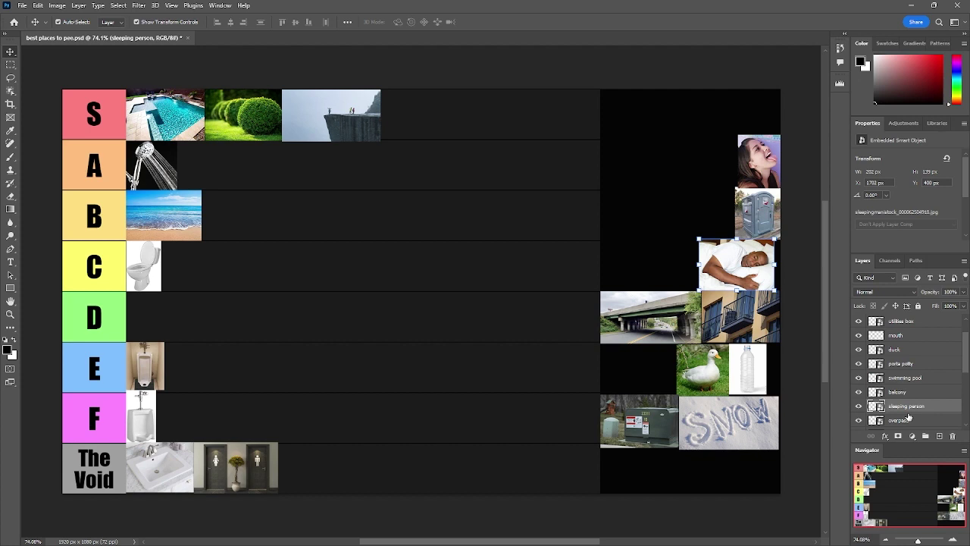
{"action": "left_click", "coordinate": [908, 418]}
{"action": "left_click_drag", "start_coordinate": [675, 324], "coordinate": [432, 312]}
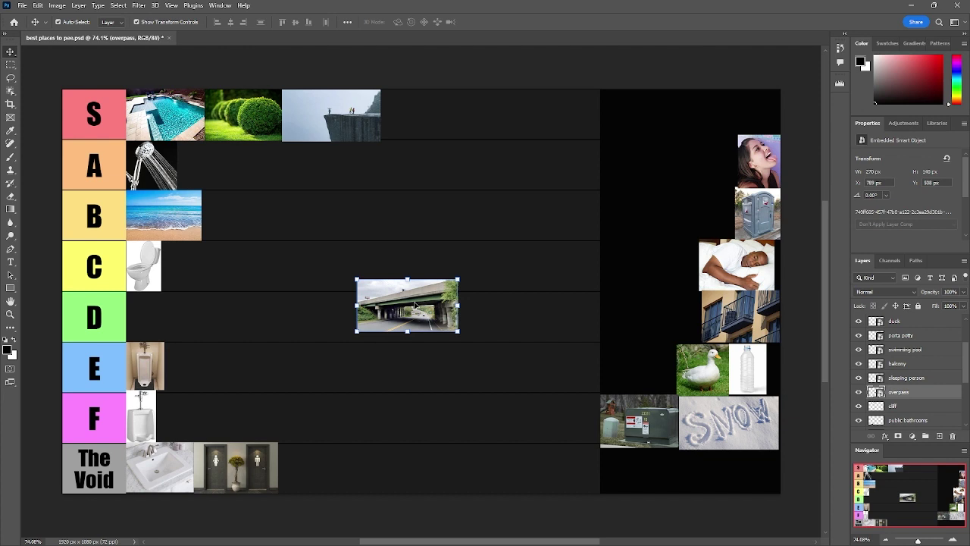
{"action": "mouse_move", "coordinate": [408, 304]}
{"action": "left_mouse_down"}
{"action": "mouse_move", "coordinate": [384, 328]}
{"action": "mouse_move", "coordinate": [218, 326]}
{"action": "mouse_move", "coordinate": [182, 315]}
{"action": "left_mouse_up"}
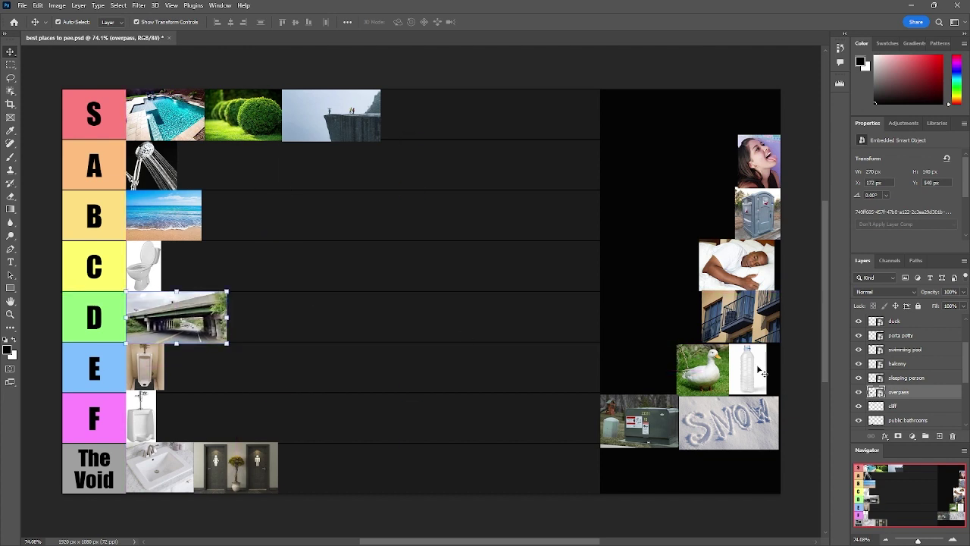
{"action": "left_click", "coordinate": [910, 377]}
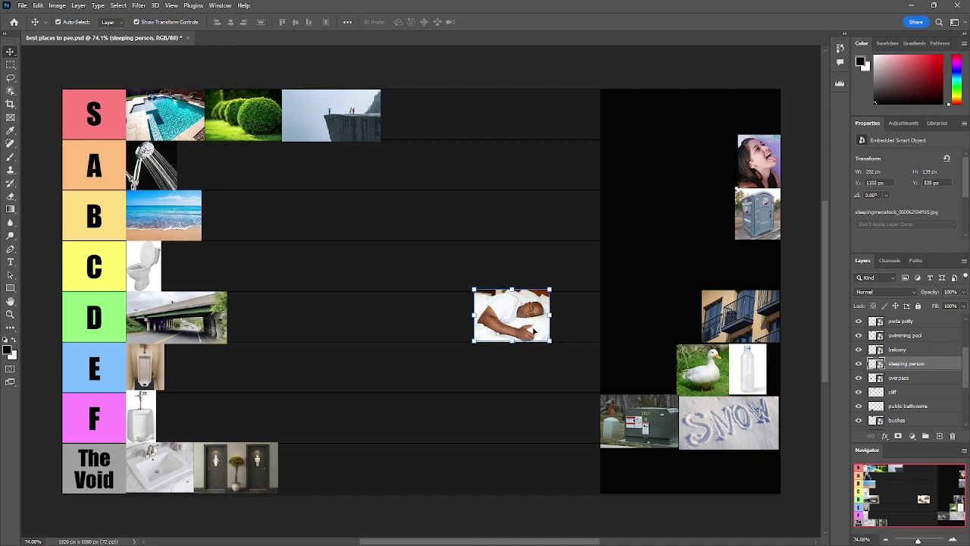
{"action": "mouse_move", "coordinate": [534, 331]}
{"action": "left_mouse_down"}
{"action": "mouse_move", "coordinate": [276, 403]}
{"action": "mouse_move", "coordinate": [227, 378]}
{"action": "mouse_move", "coordinate": [340, 477]}
{"action": "left_mouse_up"}
{"action": "left_click", "coordinate": [762, 326]}
{"action": "left_click_drag", "start_coordinate": [762, 325], "coordinate": [562, 327]}
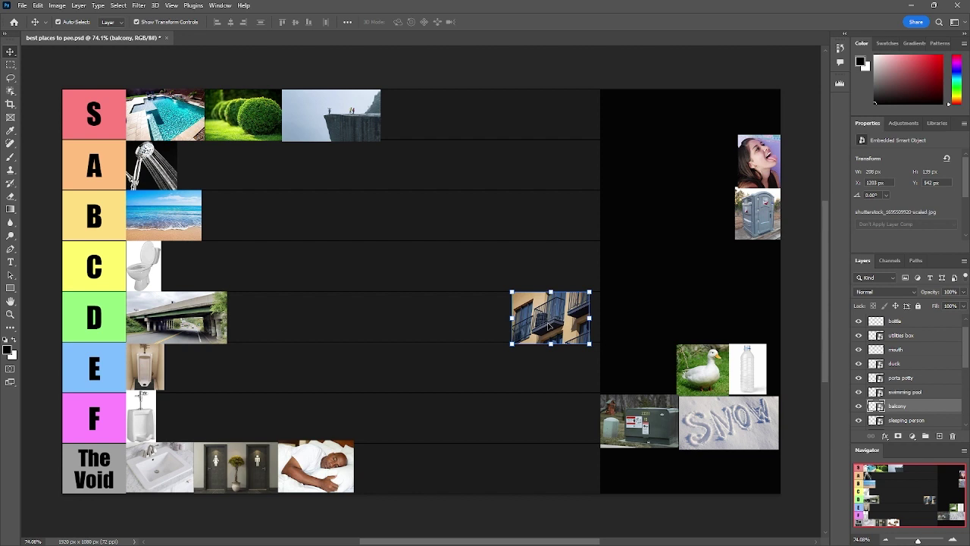
Step: Move the balcony to row A, the porta potty to The Void, and the duck to mid row D
{"action": "left_click_drag", "start_coordinate": [559, 327], "coordinate": [226, 176]}
{"action": "mouse_move", "coordinate": [758, 207]}
{"action": "left_mouse_down"}
{"action": "mouse_move", "coordinate": [467, 292]}
{"action": "mouse_move", "coordinate": [385, 470]}
{"action": "mouse_move", "coordinate": [376, 469]}
{"action": "left_mouse_up"}
{"action": "left_click", "coordinate": [724, 365]}
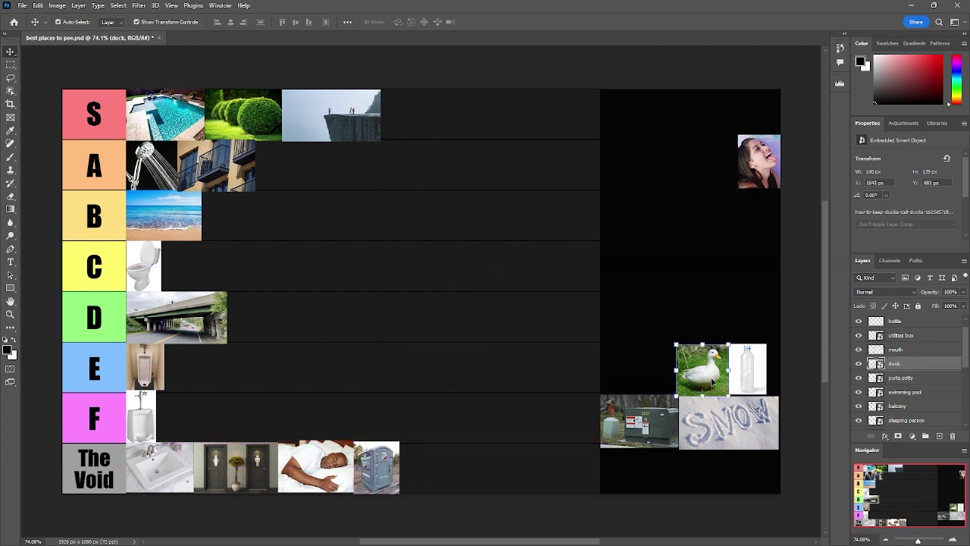
{"action": "left_click_drag", "start_coordinate": [713, 381], "coordinate": [496, 320]}
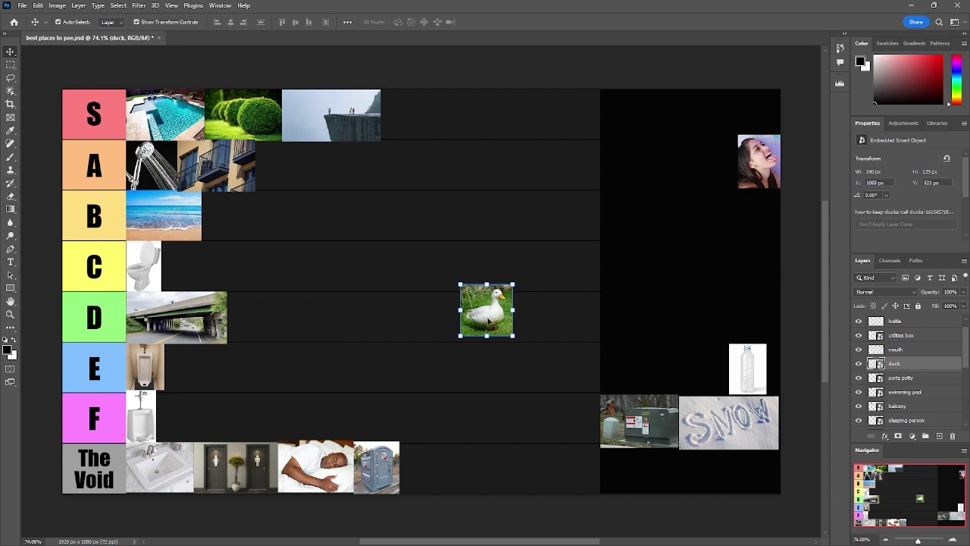
Step: Settle the duck in row E beside the urinal and bring the laughing woman photo into row C
{"action": "left_click_drag", "start_coordinate": [495, 320], "coordinate": [482, 322]}
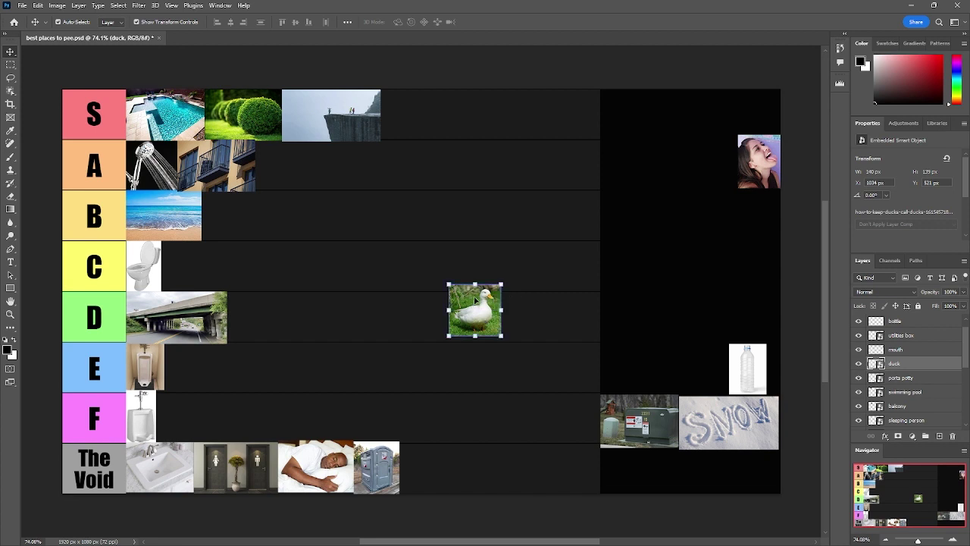
{"action": "mouse_move", "coordinate": [474, 302]}
{"action": "left_mouse_down"}
{"action": "mouse_move", "coordinate": [478, 396]}
{"action": "mouse_move", "coordinate": [426, 461]}
{"action": "left_mouse_up"}
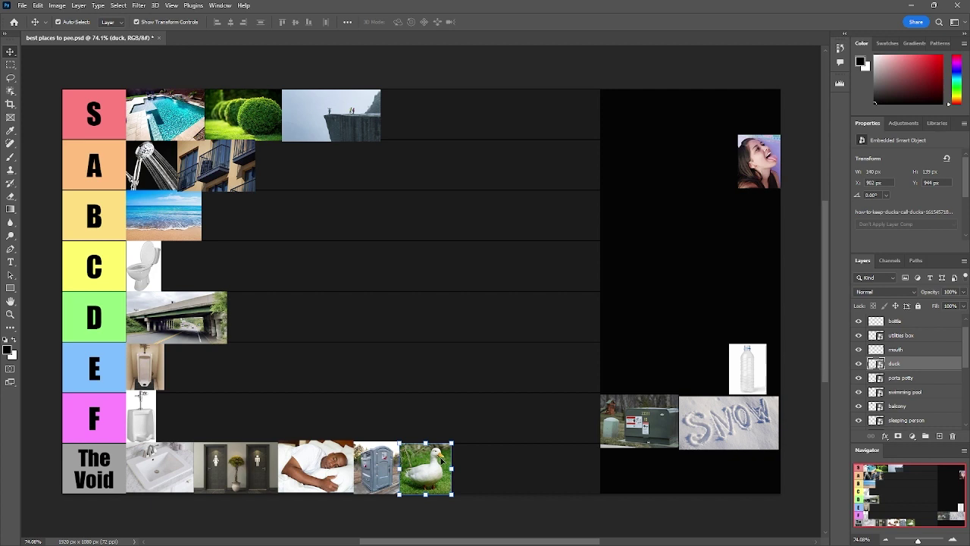
{"action": "key", "text": "Up"}
{"action": "key", "text": "Up"}
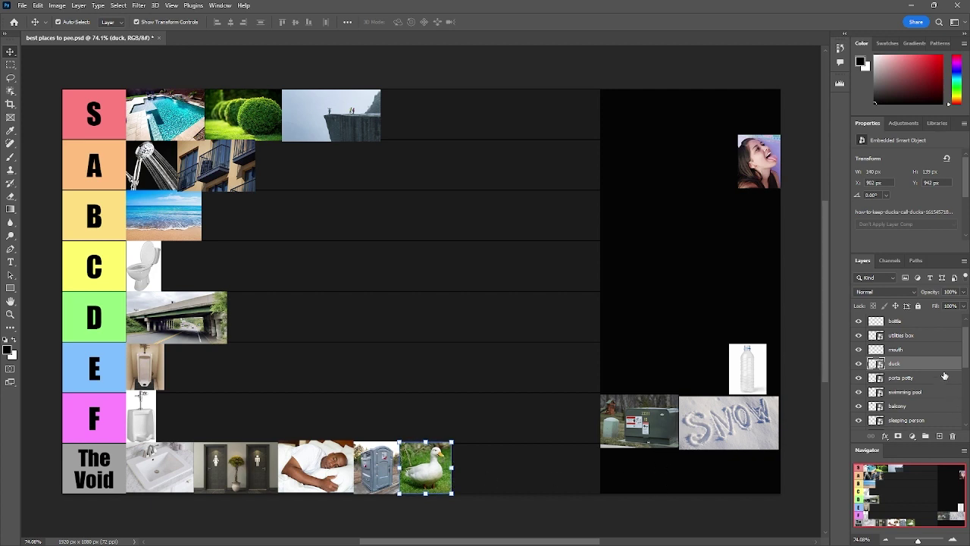
{"action": "left_click", "coordinate": [919, 352]}
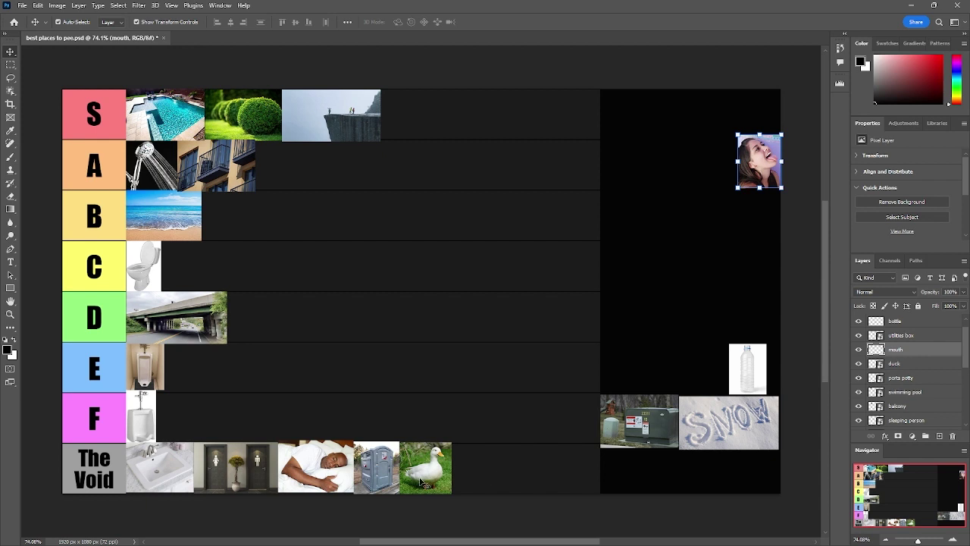
{"action": "mouse_move", "coordinate": [422, 480]}
{"action": "left_mouse_down"}
{"action": "mouse_move", "coordinate": [383, 371]}
{"action": "mouse_move", "coordinate": [191, 373]}
{"action": "left_mouse_up"}
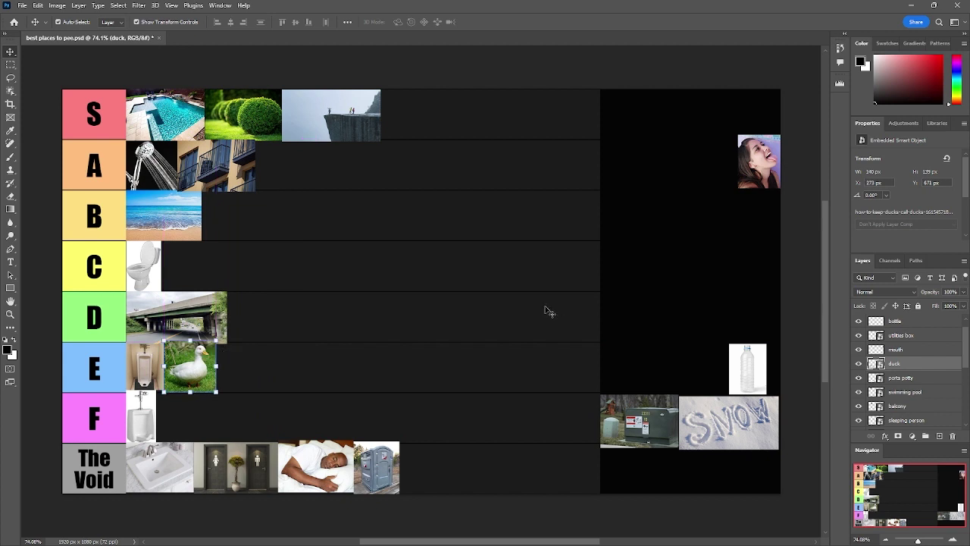
{"action": "left_click", "coordinate": [920, 349]}
{"action": "left_click_drag", "start_coordinate": [770, 156], "coordinate": [501, 257]}
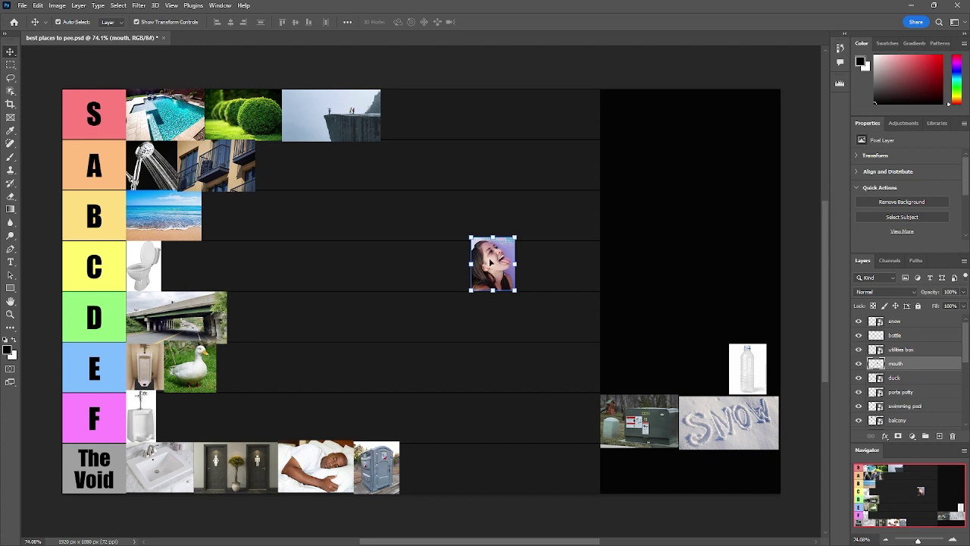
Step: Put the laughing woman in The Void, the utilities box and bottle in row F, and bring the SNOW photo to row C
{"action": "mouse_move", "coordinate": [496, 261]}
{"action": "left_mouse_down"}
{"action": "mouse_move", "coordinate": [451, 387]}
{"action": "mouse_move", "coordinate": [457, 416]}
{"action": "mouse_move", "coordinate": [427, 466]}
{"action": "left_mouse_up"}
{"action": "left_click", "coordinate": [658, 423]}
{"action": "mouse_move", "coordinate": [658, 423]}
{"action": "left_mouse_down"}
{"action": "mouse_move", "coordinate": [535, 385]}
{"action": "mouse_move", "coordinate": [448, 331]}
{"action": "left_mouse_up"}
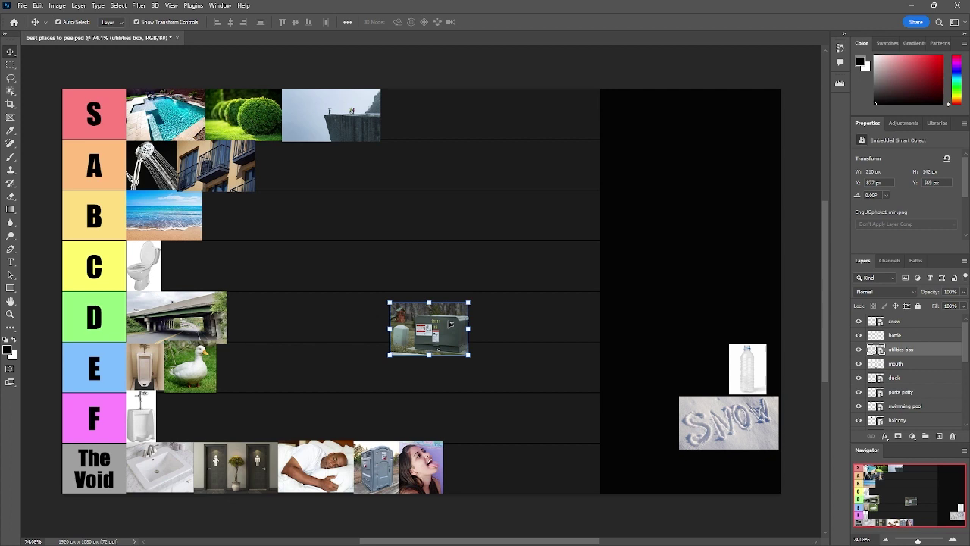
{"action": "mouse_move", "coordinate": [449, 324]}
{"action": "left_mouse_down"}
{"action": "mouse_move", "coordinate": [426, 347]}
{"action": "mouse_move", "coordinate": [353, 350]}
{"action": "mouse_move", "coordinate": [323, 310]}
{"action": "mouse_move", "coordinate": [236, 423]}
{"action": "mouse_move", "coordinate": [220, 414]}
{"action": "left_mouse_up"}
{"action": "mouse_move", "coordinate": [750, 379]}
{"action": "left_mouse_down"}
{"action": "mouse_move", "coordinate": [431, 373]}
{"action": "mouse_move", "coordinate": [267, 411]}
{"action": "left_mouse_up"}
{"action": "key", "text": "alt+bracketright"}
{"action": "mouse_move", "coordinate": [759, 414]}
{"action": "left_mouse_down"}
{"action": "mouse_move", "coordinate": [557, 336]}
{"action": "mouse_move", "coordinate": [511, 269]}
{"action": "left_mouse_up"}
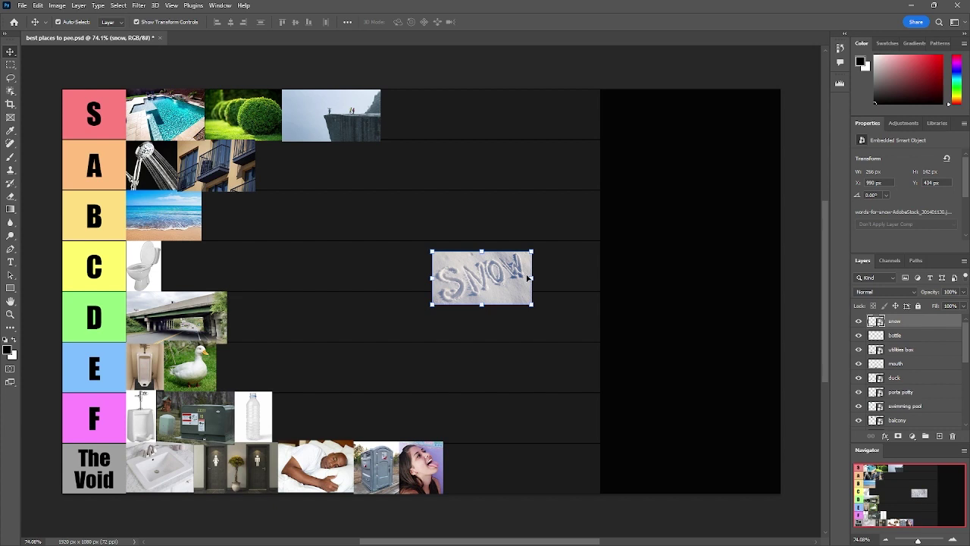
Step: Place the SNOW photo in row A next to the balcony and reselect its layer
{"action": "mouse_move", "coordinate": [476, 282]}
{"action": "left_mouse_down"}
{"action": "mouse_move", "coordinate": [495, 221]}
{"action": "mouse_move", "coordinate": [445, 181]}
{"action": "mouse_move", "coordinate": [404, 235]}
{"action": "mouse_move", "coordinate": [504, 321]}
{"action": "mouse_move", "coordinate": [340, 206]}
{"action": "mouse_move", "coordinate": [339, 180]}
{"action": "left_mouse_up"}
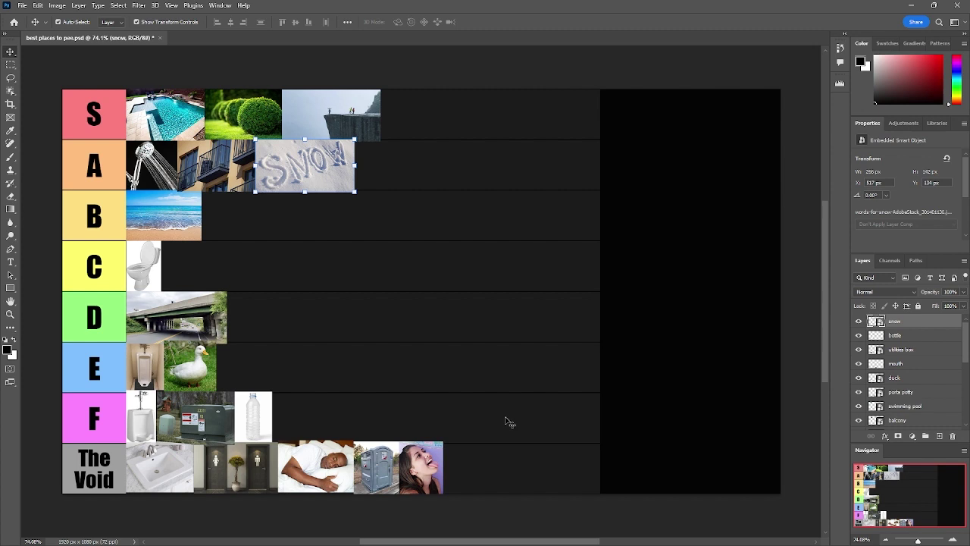
{"action": "left_click", "coordinate": [420, 476]}
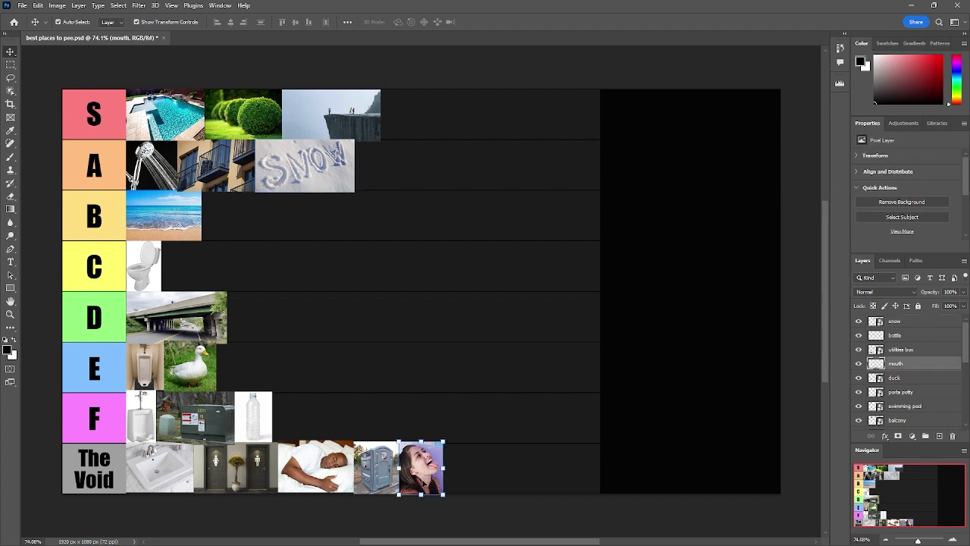
{"action": "left_click", "coordinate": [894, 321]}
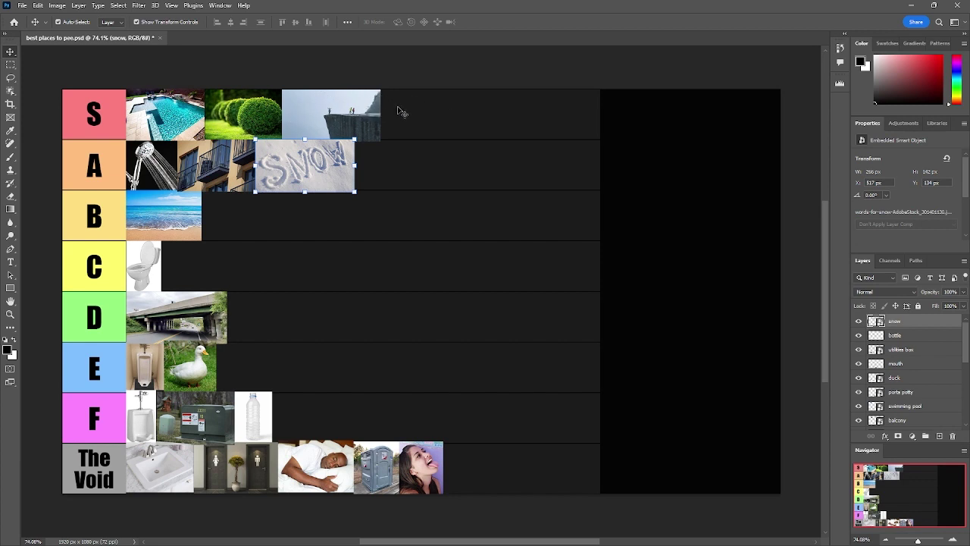
Step: Move the bushes to the end of row A, slide the cliff beside the pool, and crop the canvas to 1019 px wide
{"action": "mouse_move", "coordinate": [240, 118]}
{"action": "left_mouse_down"}
{"action": "mouse_move", "coordinate": [371, 158]}
{"action": "mouse_move", "coordinate": [386, 174]}
{"action": "left_mouse_up"}
{"action": "left_click_drag", "start_coordinate": [335, 115], "coordinate": [258, 116]}
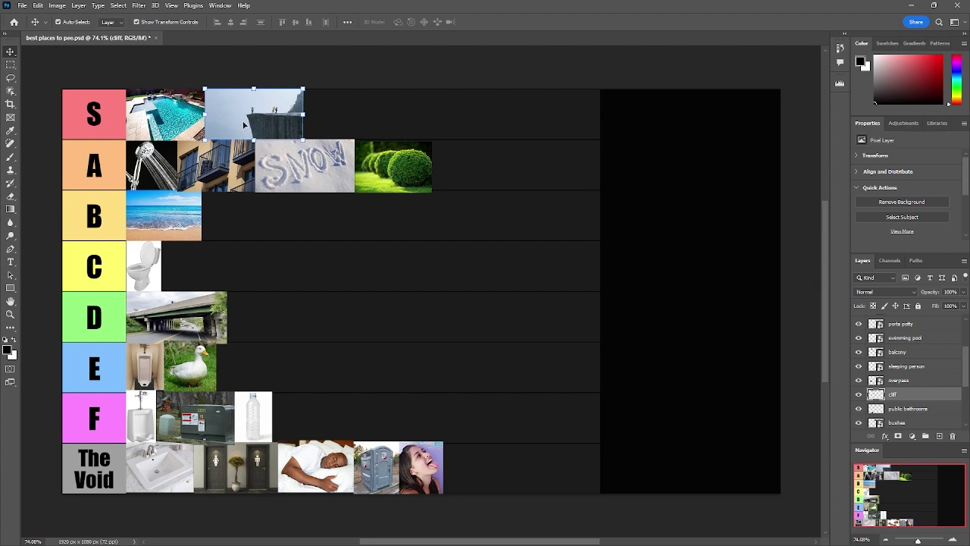
{"action": "left_click_drag", "start_coordinate": [244, 122], "coordinate": [245, 120]}
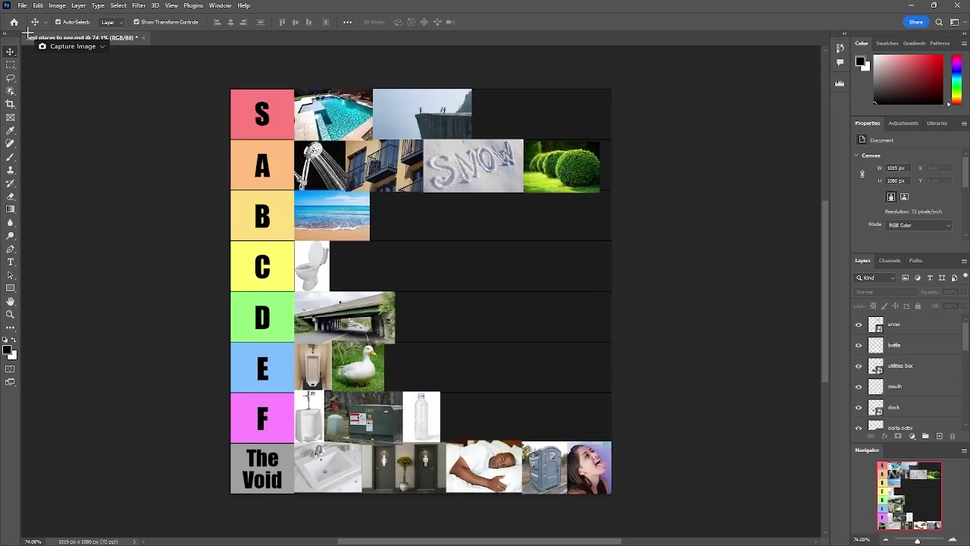
{"action": "mouse_move", "coordinate": [23, 29]}
{"action": "left_mouse_down"}
{"action": "mouse_move", "coordinate": [254, 112]}
{"action": "mouse_move", "coordinate": [742, 433]}
{"action": "mouse_move", "coordinate": [823, 540]}
{"action": "left_mouse_up"}
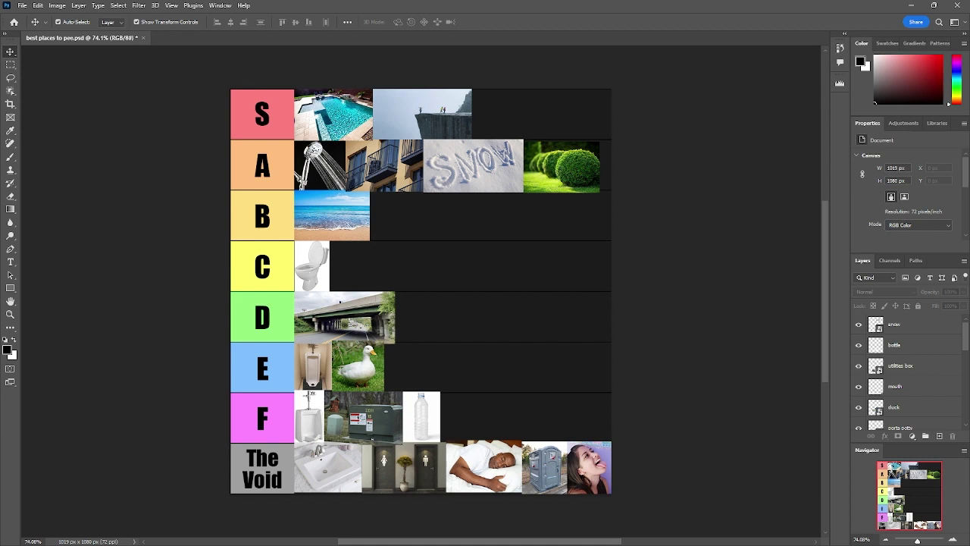
Step: Paste the goldfish bowl photo, commit its transform, place it in row E after the duck, and hide transform controls
{"action": "key", "text": "ctrl+v"}
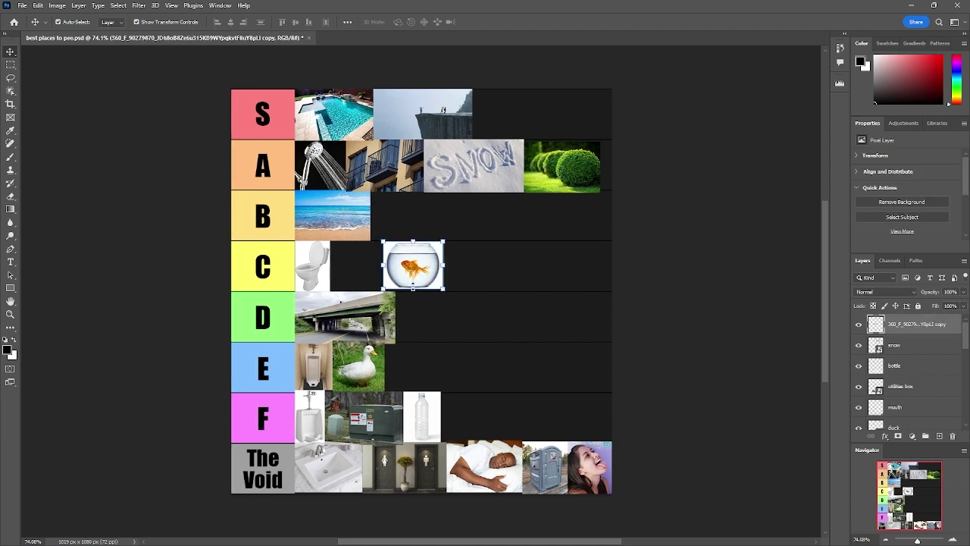
{"action": "left_click_drag", "start_coordinate": [410, 270], "coordinate": [519, 270]}
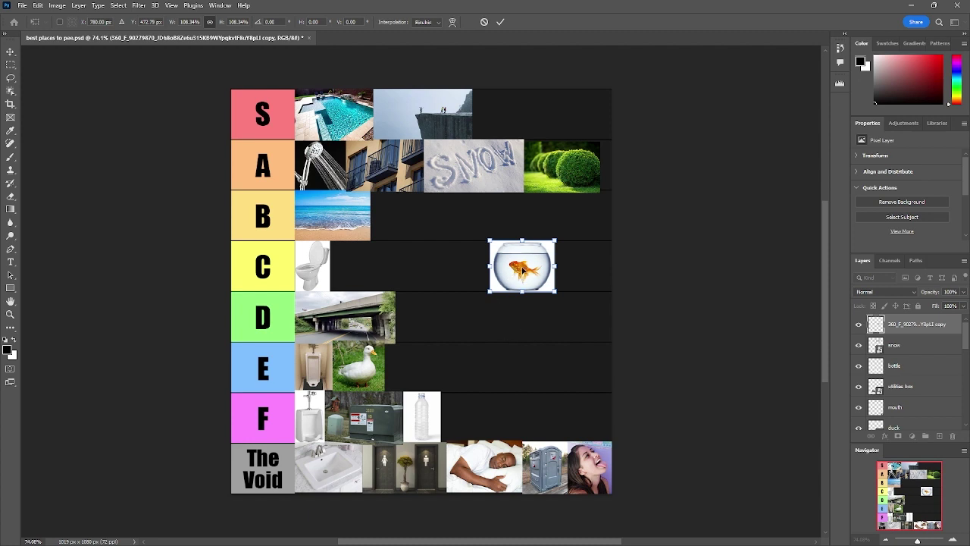
{"action": "left_click_drag", "start_coordinate": [525, 267], "coordinate": [520, 267]}
{"action": "key", "text": "Return"}
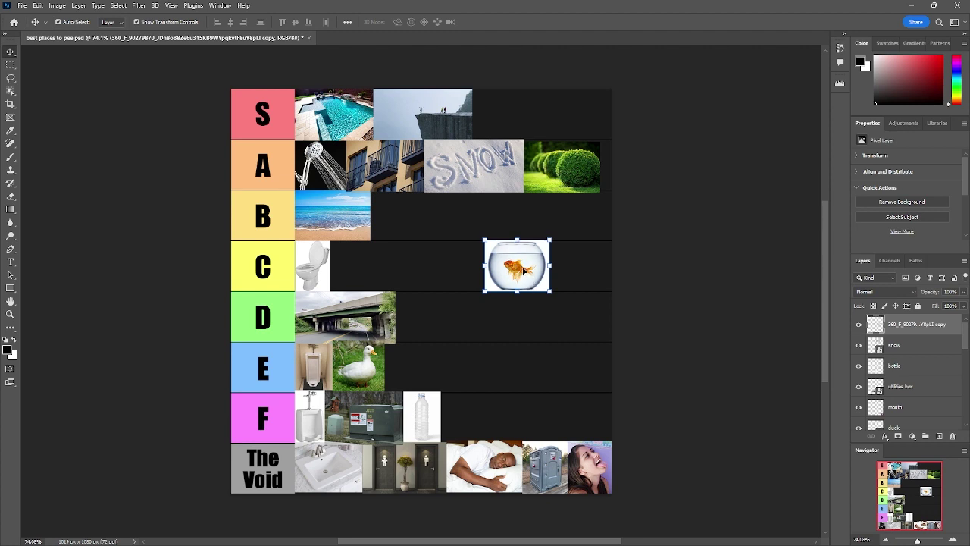
{"action": "mouse_move", "coordinate": [523, 271]}
{"action": "left_mouse_down"}
{"action": "mouse_move", "coordinate": [435, 382]}
{"action": "mouse_move", "coordinate": [415, 374]}
{"action": "mouse_move", "coordinate": [423, 363]}
{"action": "left_mouse_up"}
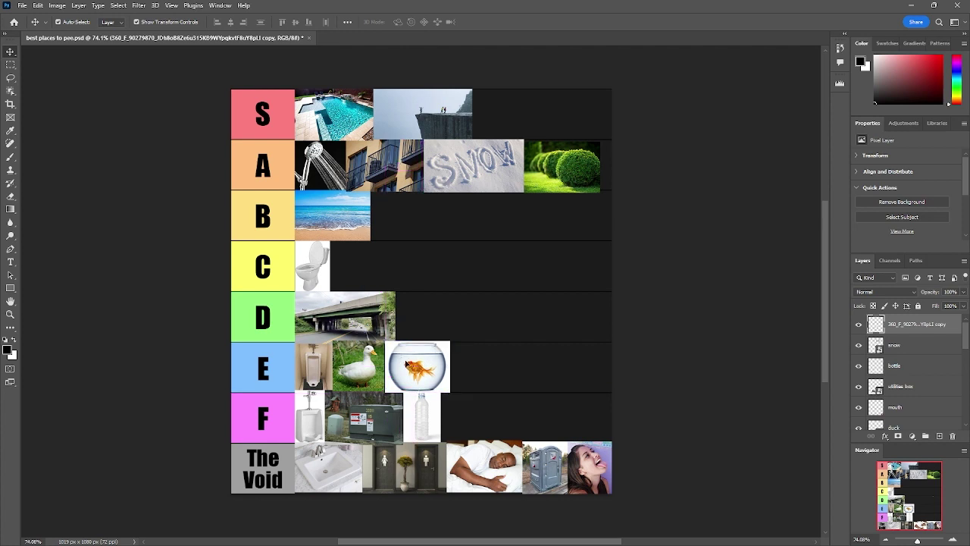
{"action": "left_click", "coordinate": [407, 365]}
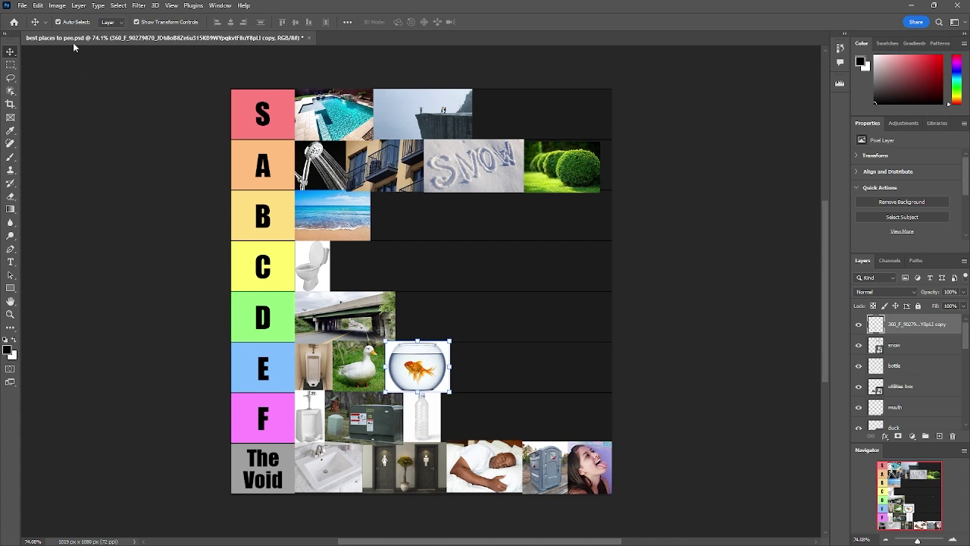
{"action": "left_click", "coordinate": [137, 22]}
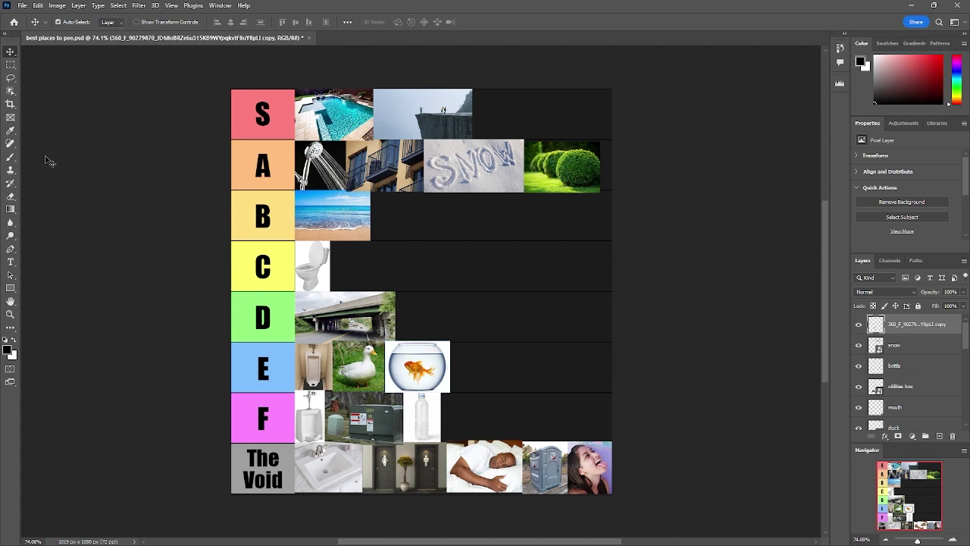